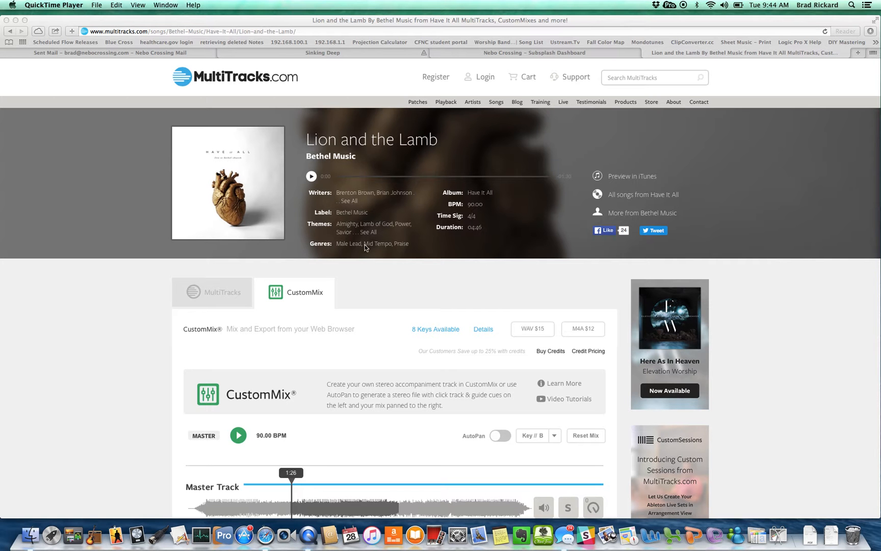
Step: Start playing the Lion and the Lamb CustomMix and mute the Drums (Live) and Bass tracks
{"action": "scroll", "coordinate": [365, 247], "scroll_direction": "down", "scroll_amount": 2}
{"action": "scroll", "coordinate": [365, 248], "scroll_direction": "down", "scroll_amount": 2}
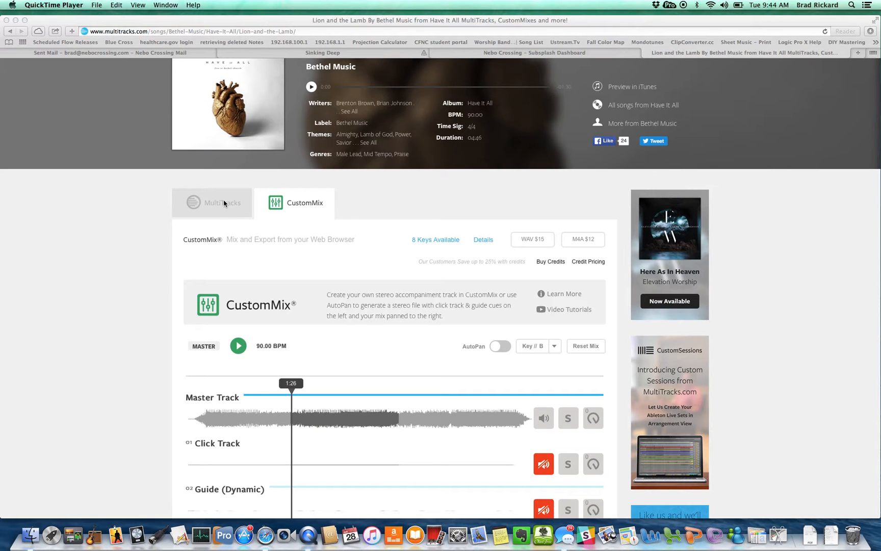
{"action": "scroll", "coordinate": [221, 204], "scroll_direction": "down", "scroll_amount": 1}
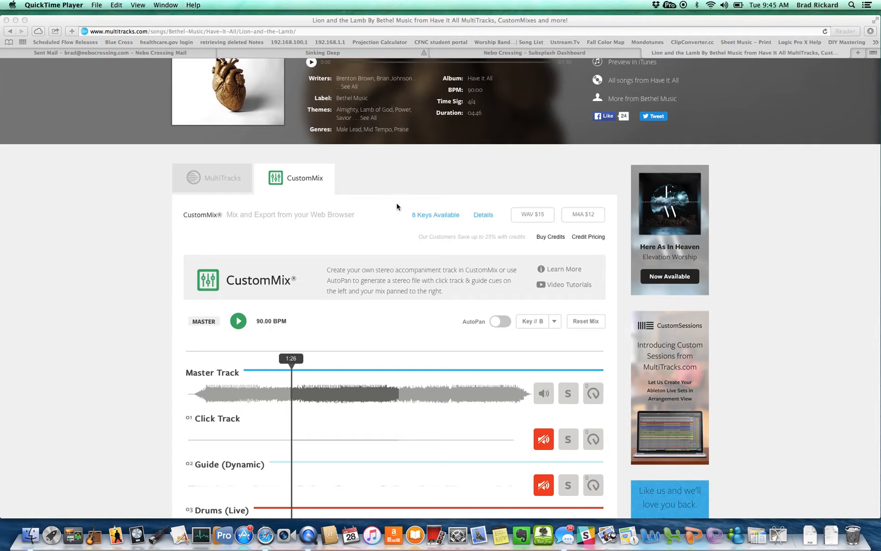
{"action": "left_click", "coordinate": [578, 216]}
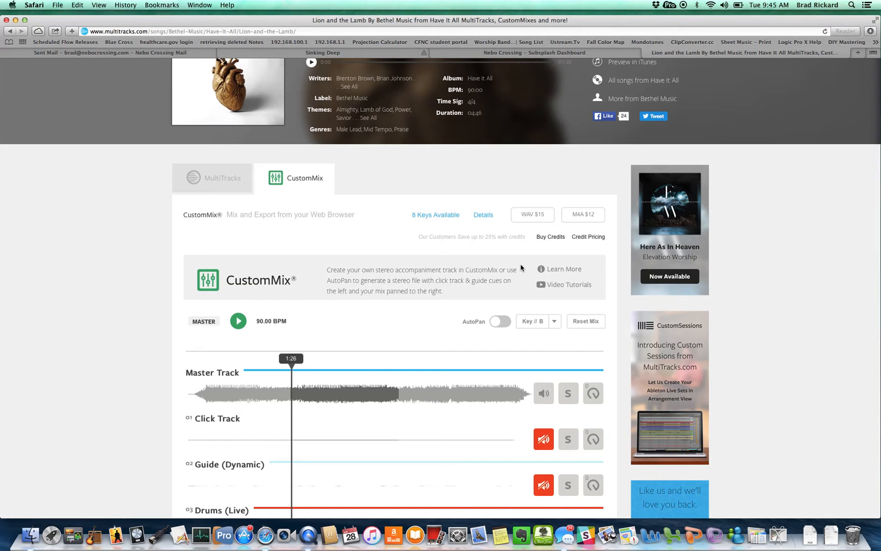
{"action": "scroll", "coordinate": [521, 267], "scroll_direction": "down", "scroll_amount": 3}
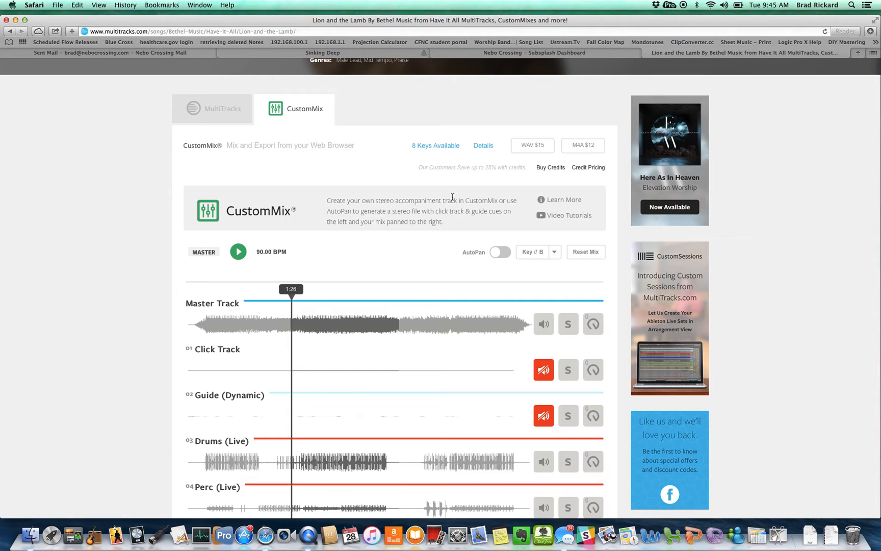
{"action": "scroll", "coordinate": [467, 373], "scroll_direction": "down", "scroll_amount": 2}
{"action": "scroll", "coordinate": [467, 373], "scroll_direction": "down", "scroll_amount": 5}
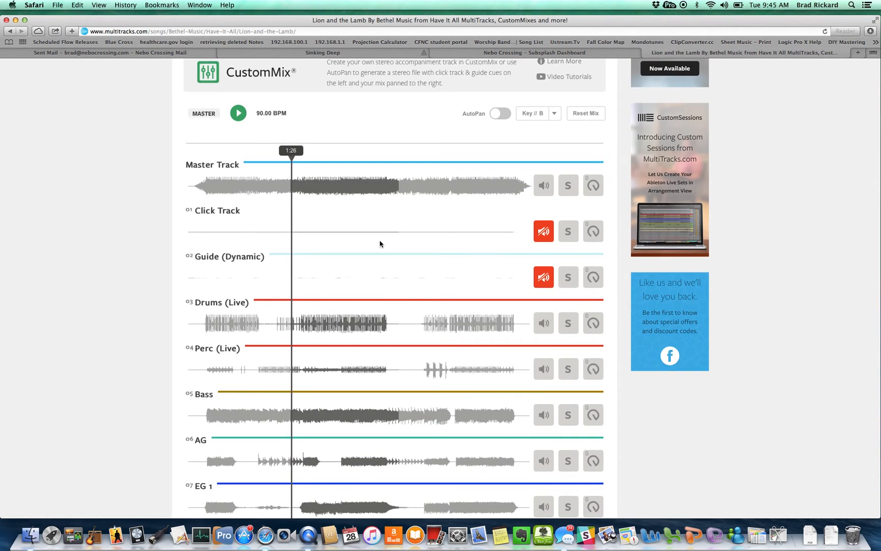
{"action": "left_click", "coordinate": [239, 113]}
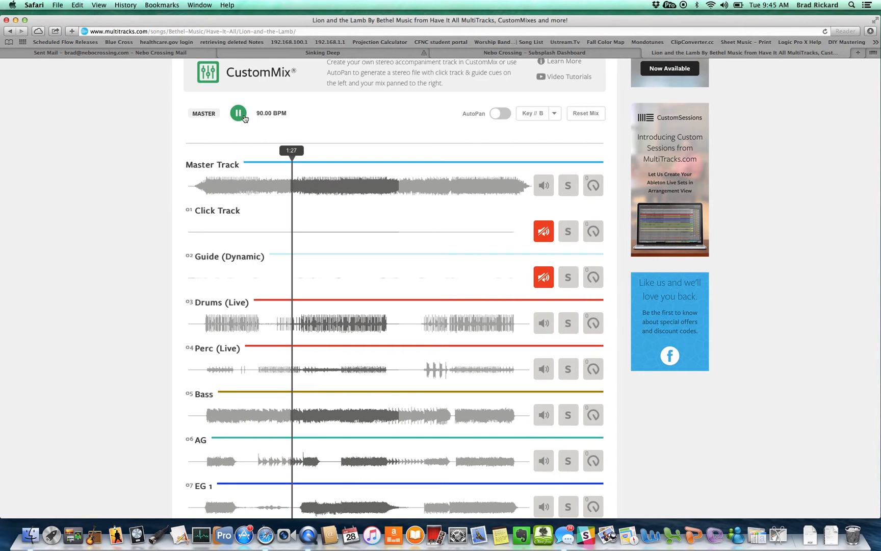
{"action": "left_click", "coordinate": [544, 324]}
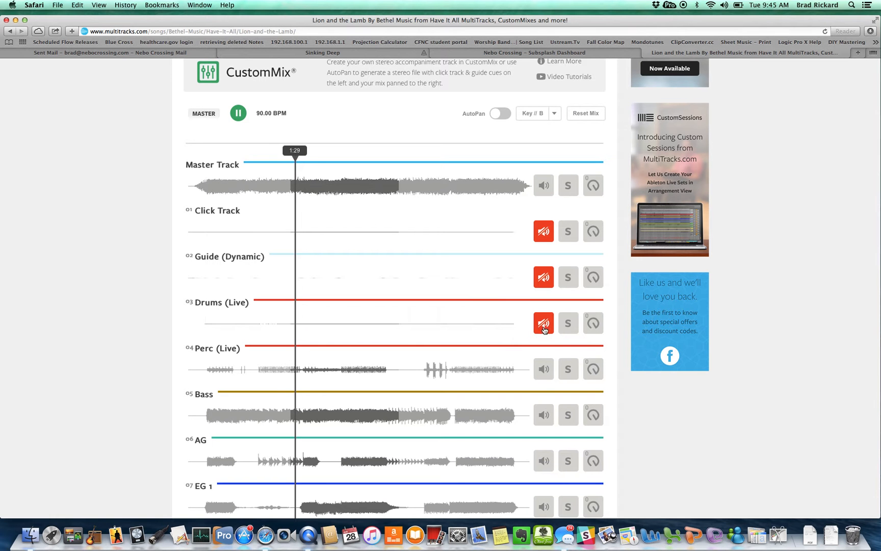
{"action": "left_click", "coordinate": [544, 416]}
Step: Solo EG 1 and EG 2 in turn and lower the volume of each to -5
{"action": "scroll", "coordinate": [459, 418], "scroll_direction": "down", "scroll_amount": 5}
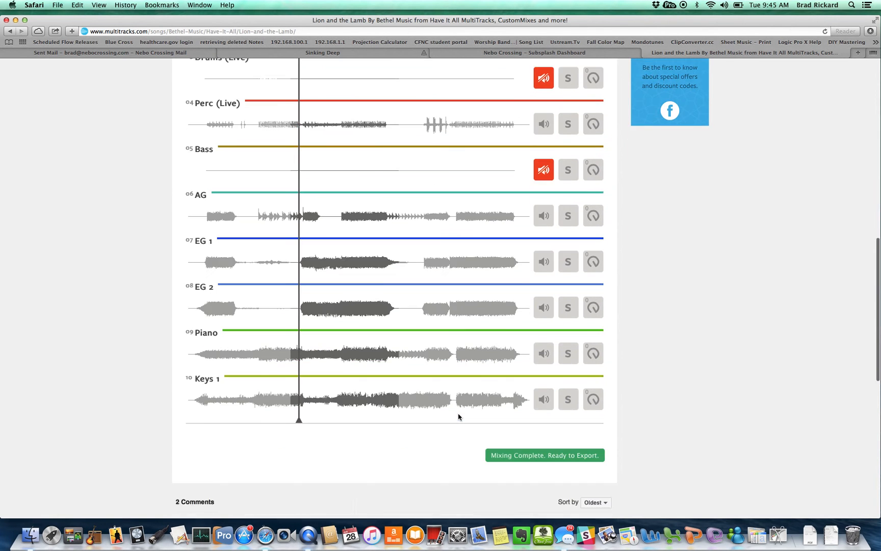
{"action": "scroll", "coordinate": [458, 417], "scroll_direction": "down", "scroll_amount": 1}
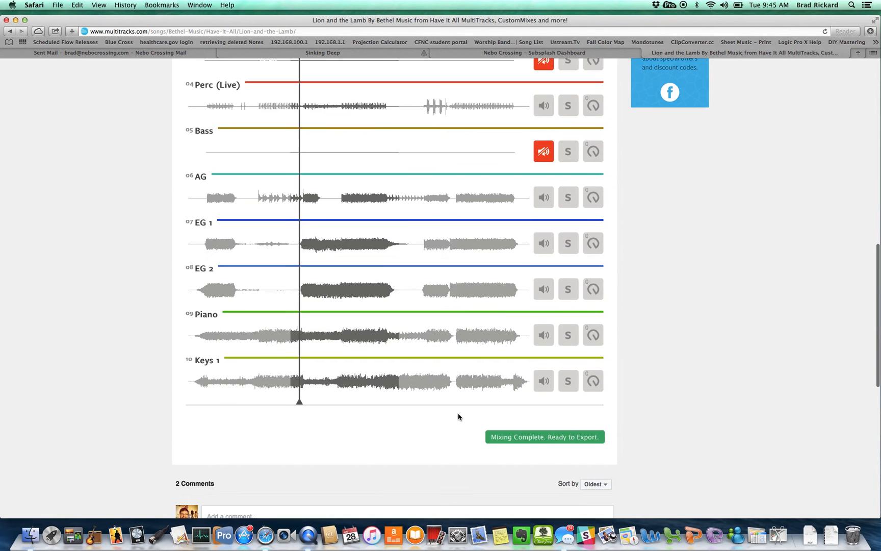
{"action": "left_click", "coordinate": [570, 244]}
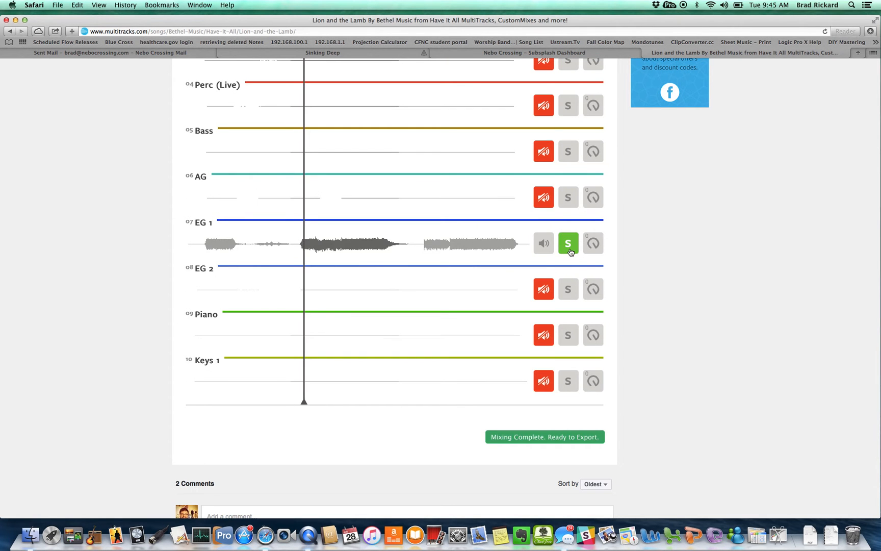
{"action": "left_click_drag", "start_coordinate": [593, 241], "coordinate": [590, 321]}
{"action": "left_click", "coordinate": [569, 289]}
{"action": "left_click", "coordinate": [568, 289]}
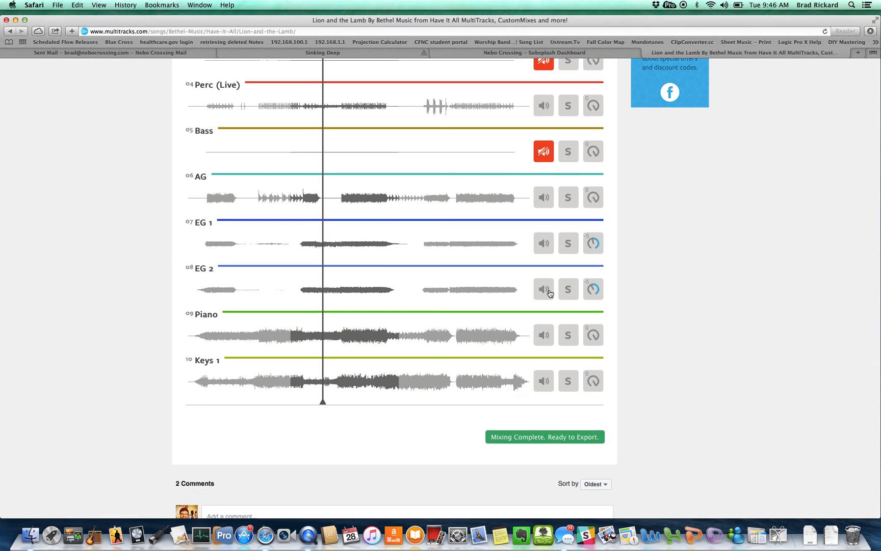
Step: Audition the Piano and Keys 1 tracks alternately in solo, then return to the full mix
{"action": "left_click", "coordinate": [569, 337]}
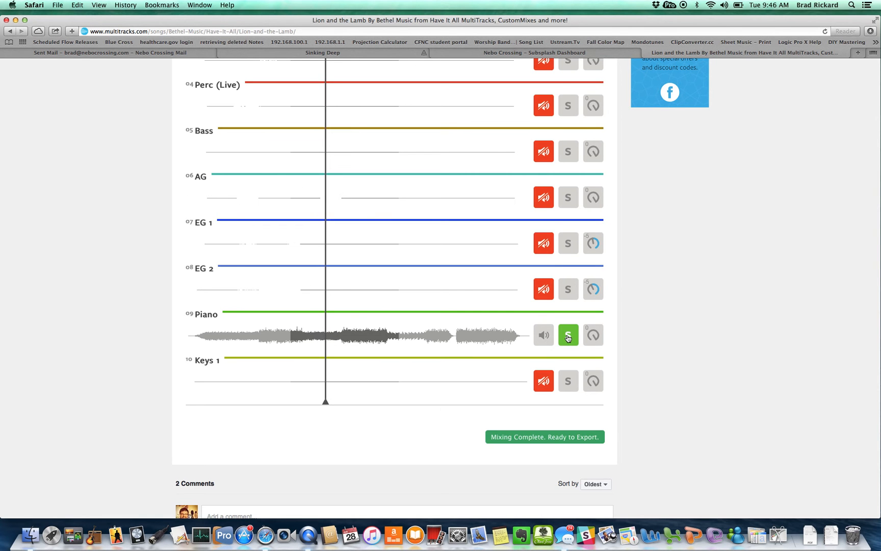
{"action": "left_click", "coordinate": [568, 337]}
{"action": "left_click", "coordinate": [569, 382]}
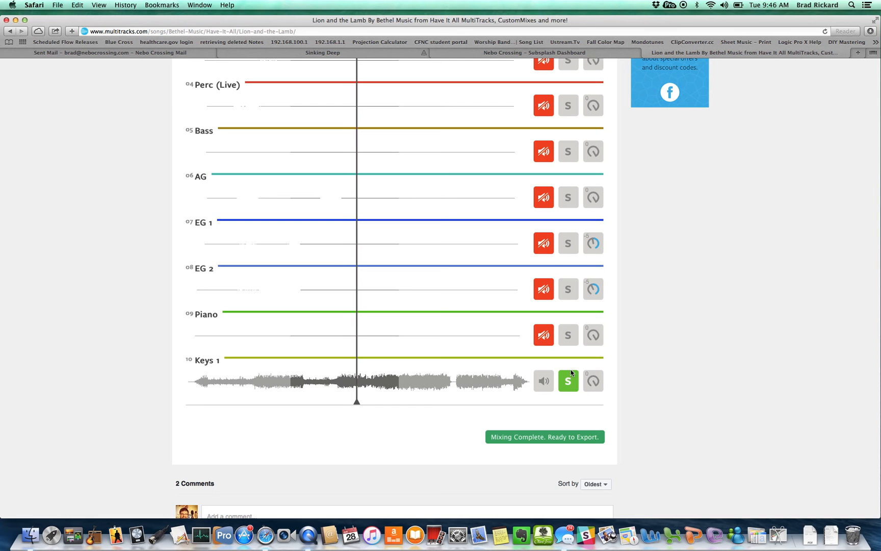
{"action": "left_click", "coordinate": [572, 340]}
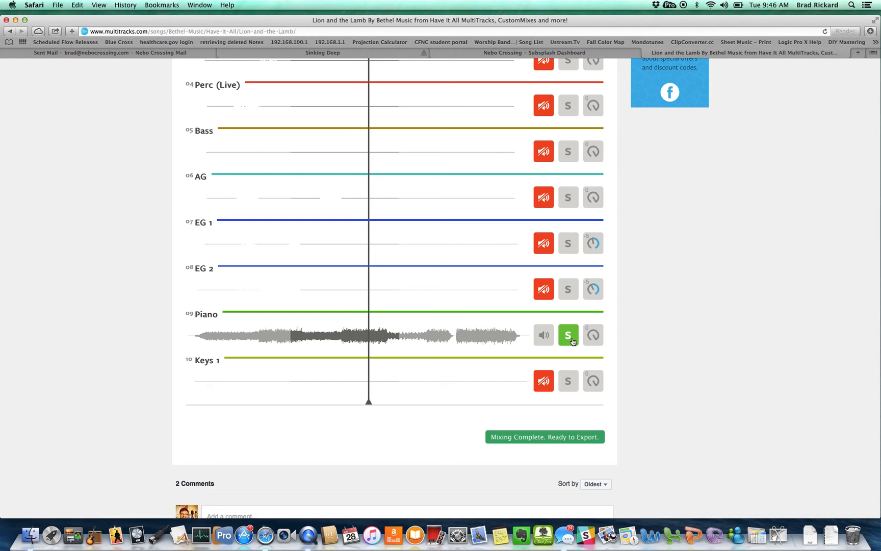
{"action": "left_click", "coordinate": [571, 378]}
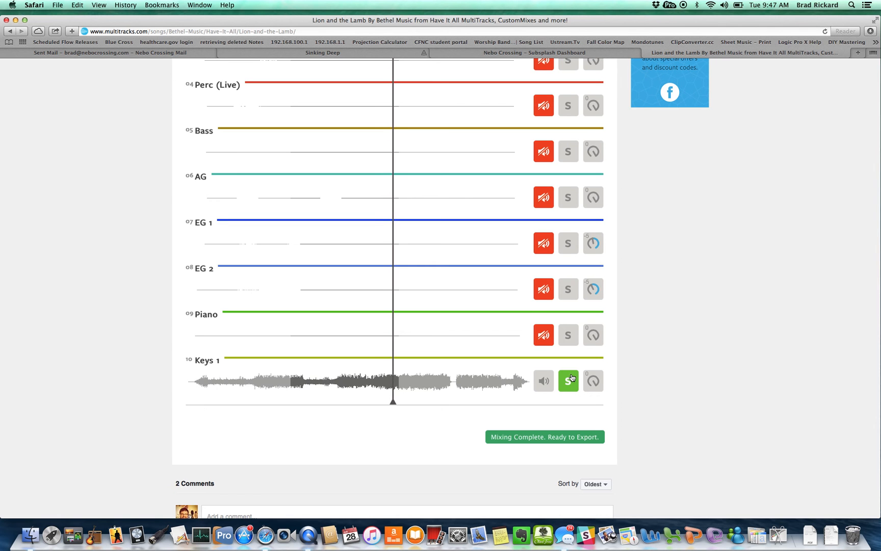
{"action": "left_click", "coordinate": [570, 341]}
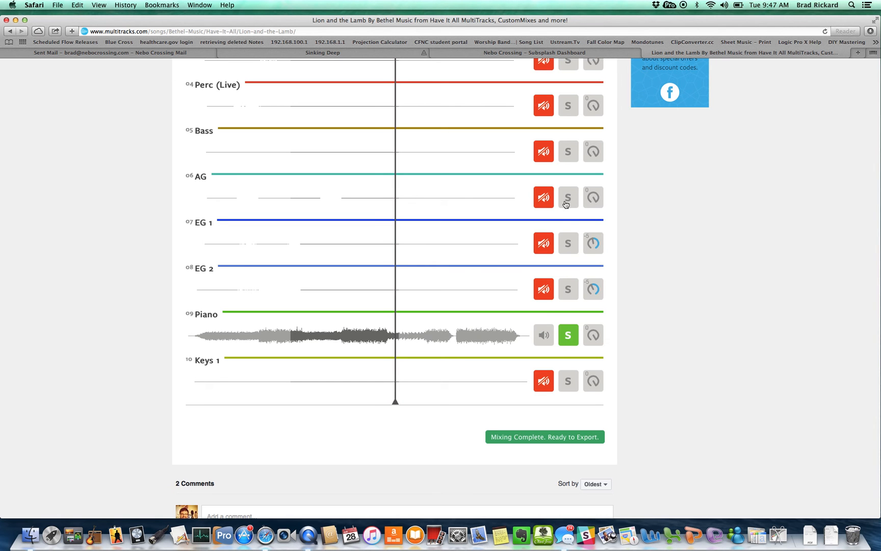
{"action": "left_click", "coordinate": [564, 345]}
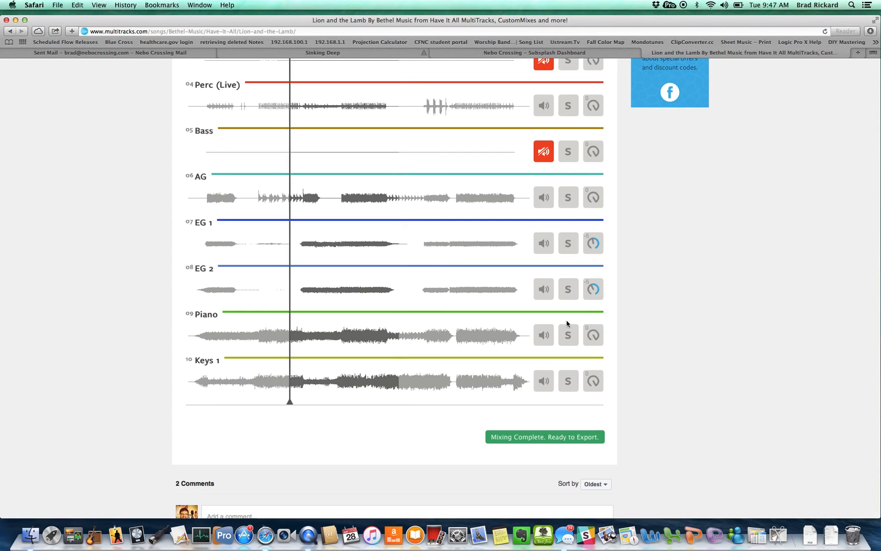
Step: Mute the AG track and fine-tune the EG 1 and EG 2 volumes, settling both at -5
{"action": "left_click", "coordinate": [544, 202]}
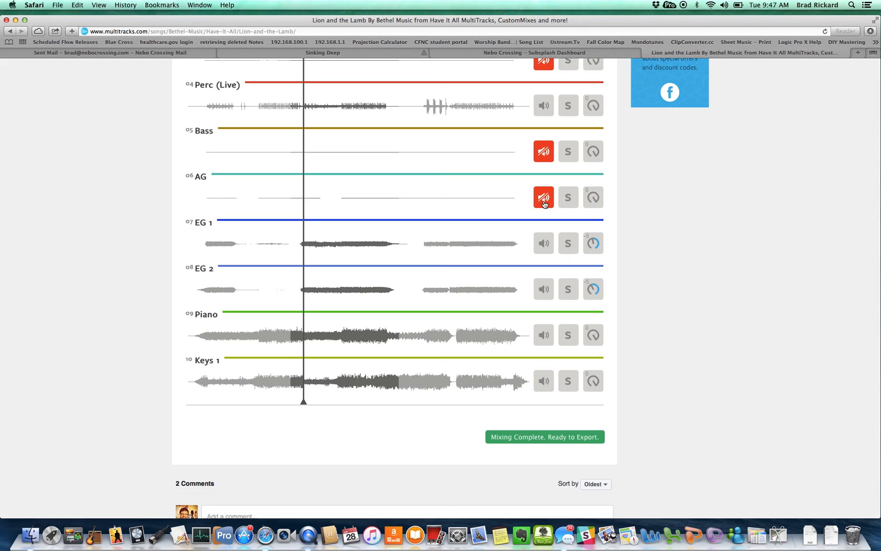
{"action": "left_click", "coordinate": [594, 246]}
{"action": "left_click_drag", "start_coordinate": [593, 246], "coordinate": [593, 249]}
{"action": "left_click", "coordinate": [593, 290]}
{"action": "left_click_drag", "start_coordinate": [592, 290], "coordinate": [593, 294]}
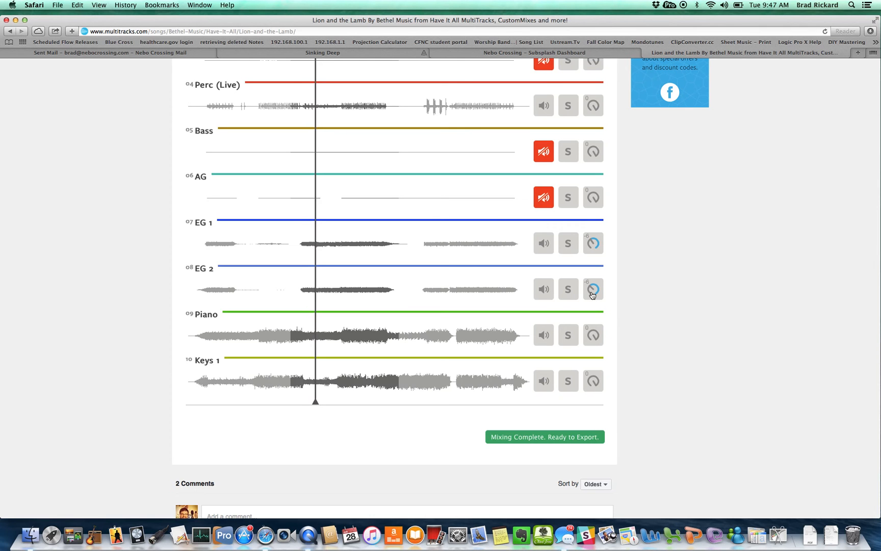
{"action": "left_click_drag", "start_coordinate": [592, 295], "coordinate": [593, 291]}
{"action": "left_click_drag", "start_coordinate": [593, 244], "coordinate": [594, 243]}
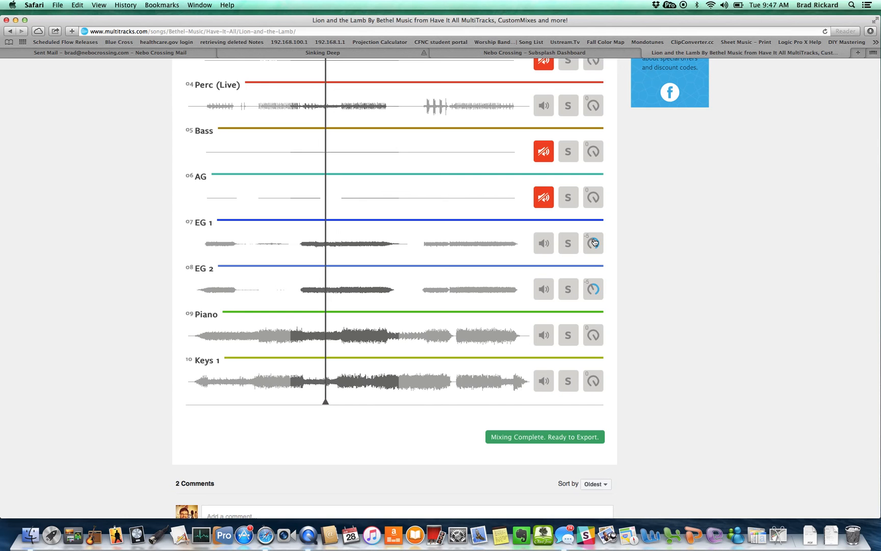
Step: Pause the playback of the master mix
{"action": "scroll", "coordinate": [595, 242], "scroll_direction": "up", "scroll_amount": 1}
{"action": "scroll", "coordinate": [594, 243], "scroll_direction": "up", "scroll_amount": 10}
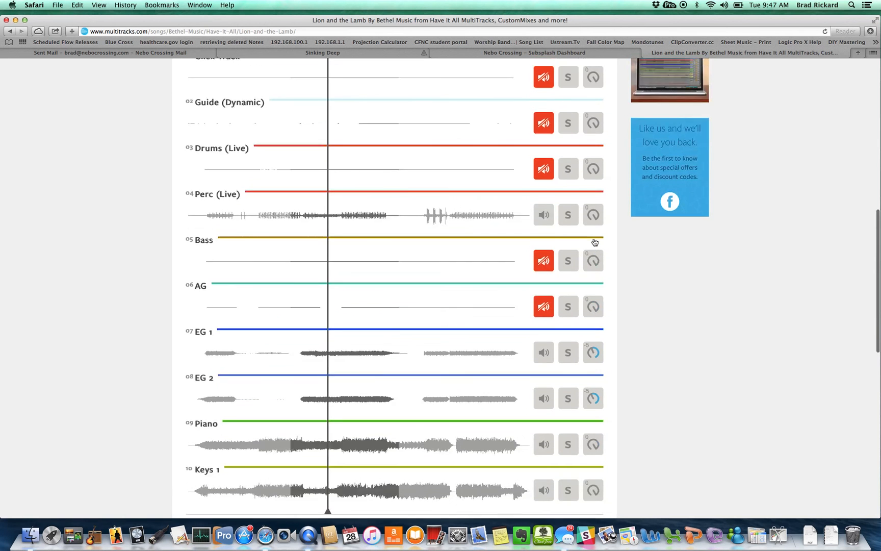
{"action": "scroll", "coordinate": [594, 243], "scroll_direction": "down", "scroll_amount": 3}
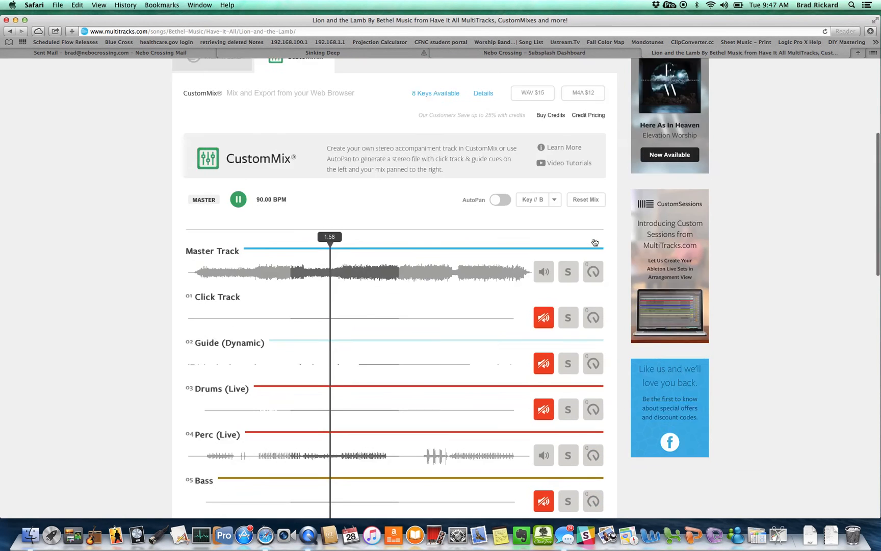
{"action": "left_click", "coordinate": [238, 184]}
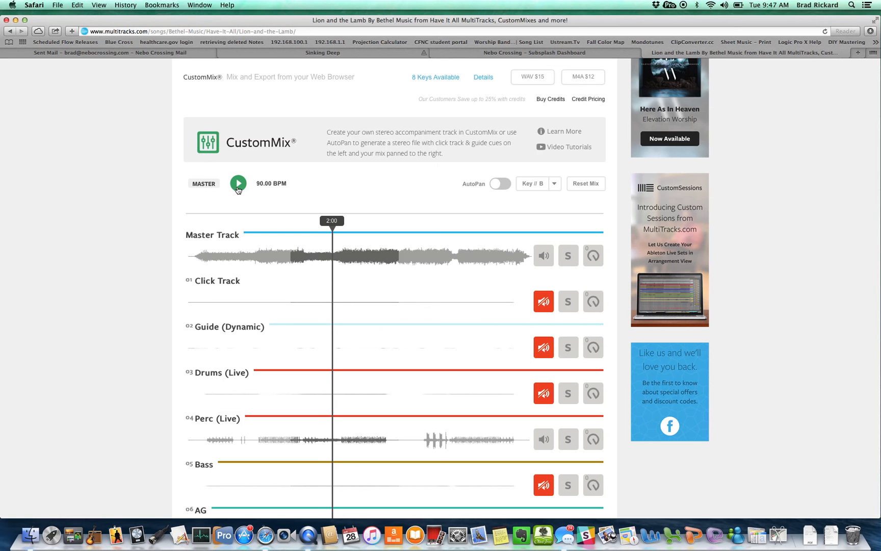
Step: Check which keys the mix can be transposed to, without choosing a different one
{"action": "left_click", "coordinate": [556, 187]}
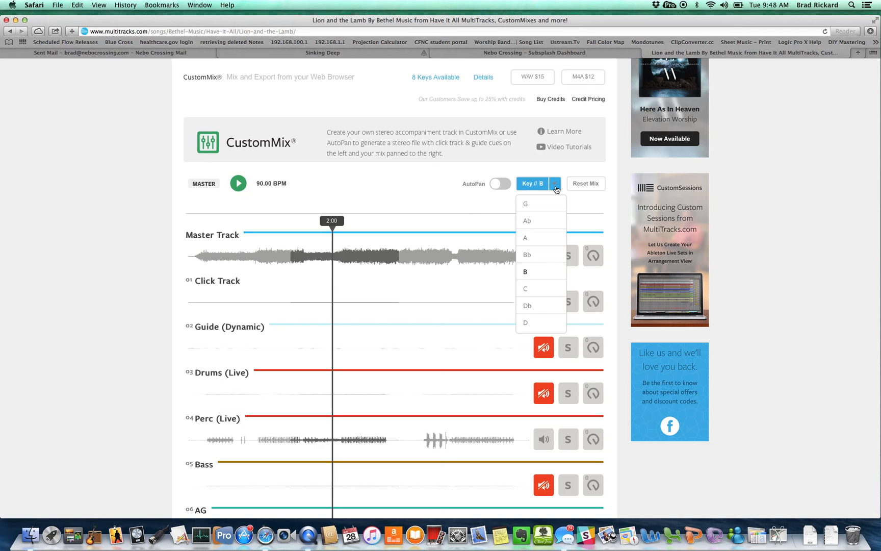
{"action": "left_click", "coordinate": [452, 202]}
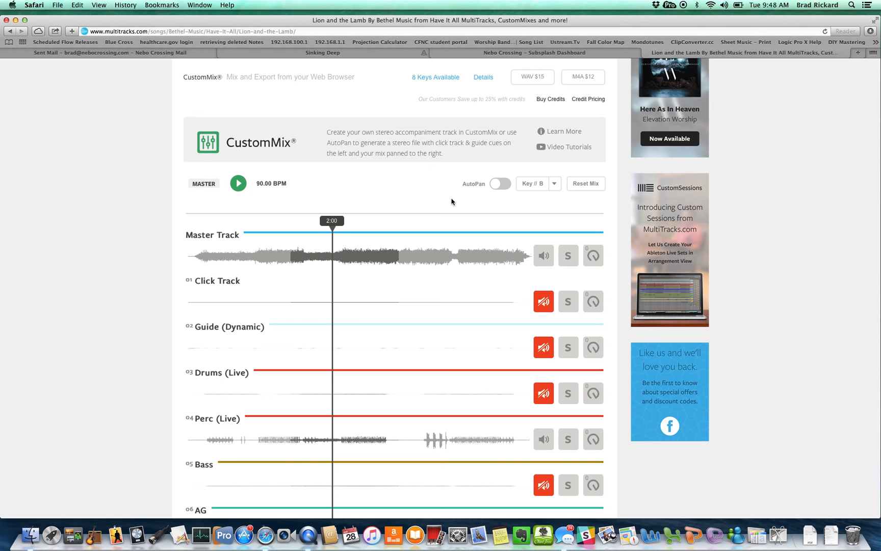
Step: Try the M4A $12 purchase option and go to the Mixing Complete. Ready to Export. control below the tracks
{"action": "scroll", "coordinate": [531, 206], "scroll_direction": "up", "scroll_amount": 1}
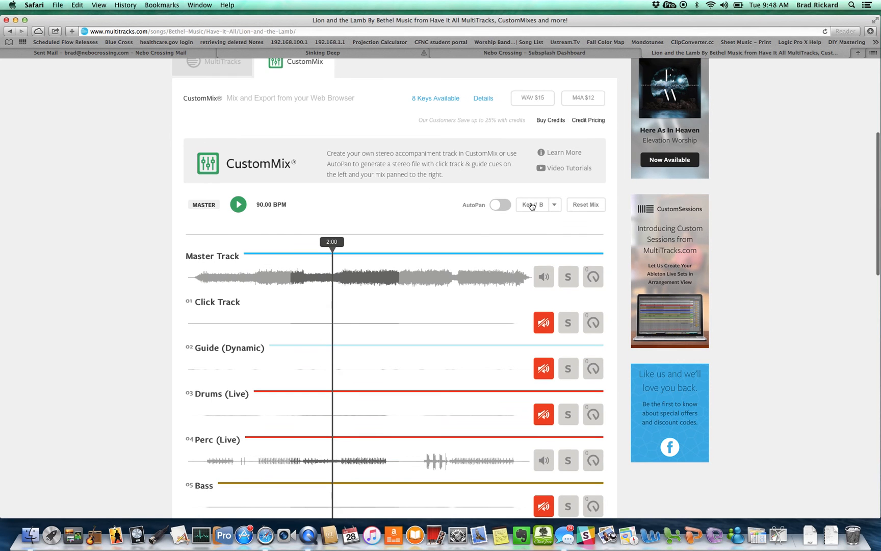
{"action": "left_click", "coordinate": [595, 105]}
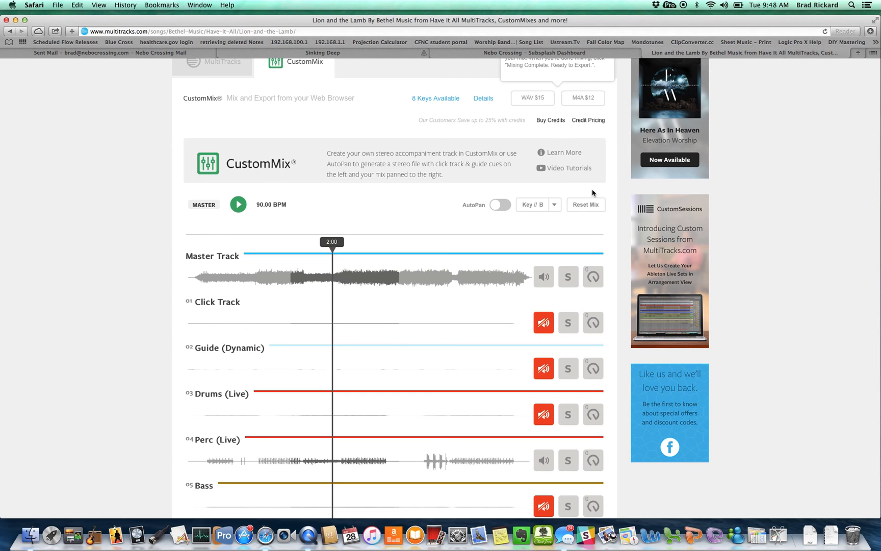
{"action": "scroll", "coordinate": [592, 203], "scroll_direction": "down", "scroll_amount": 10}
{"action": "scroll", "coordinate": [598, 203], "scroll_direction": "down", "scroll_amount": 1}
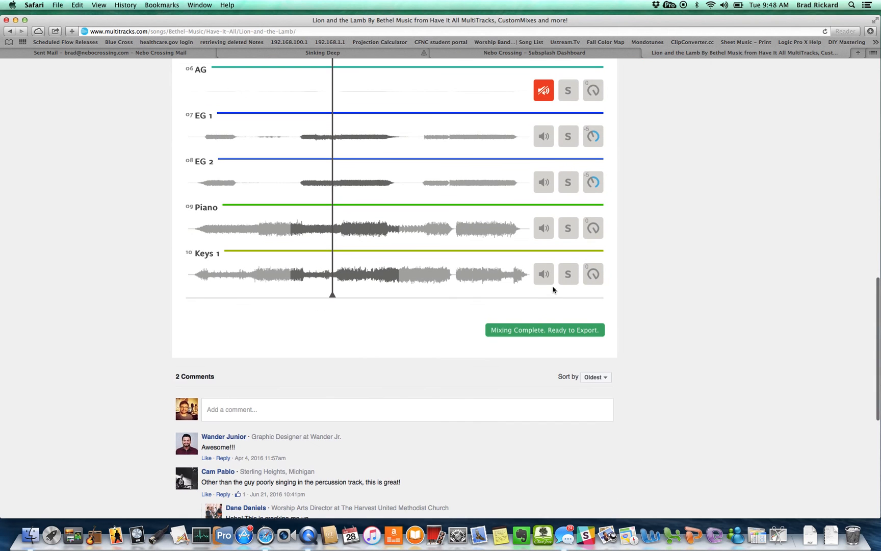